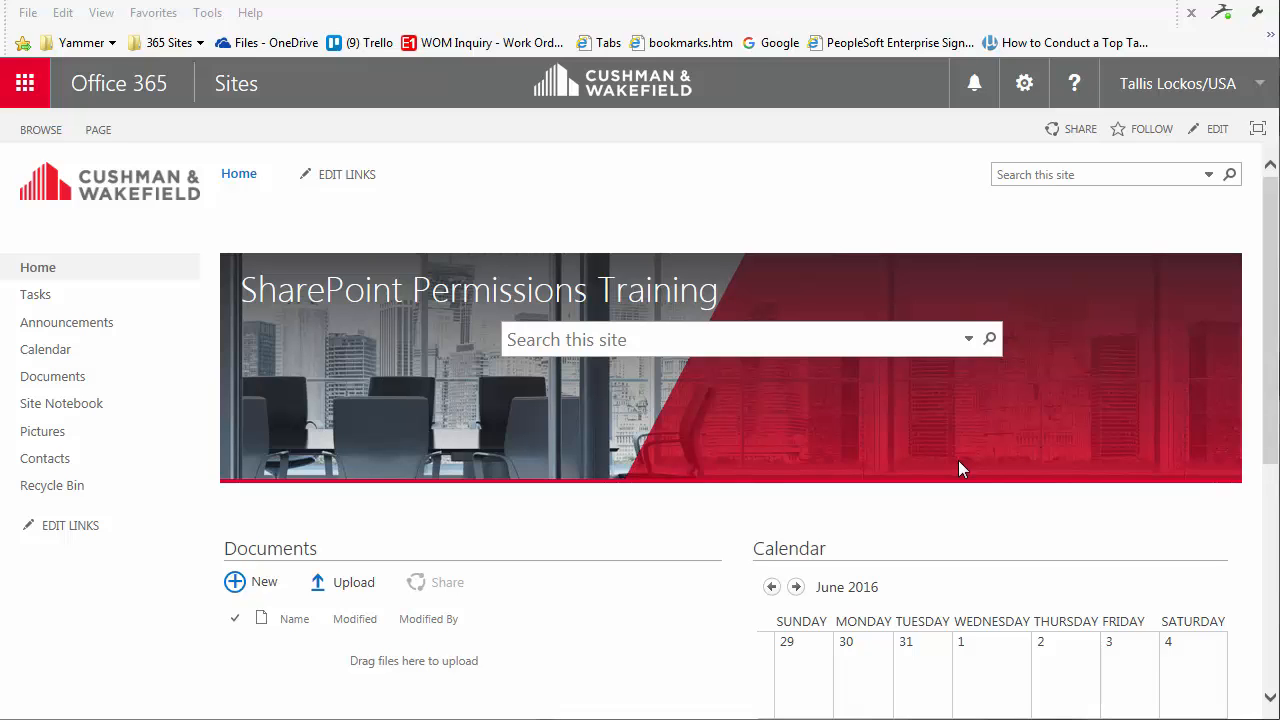
# - Open the site permissions page of the SharePoint Permissions Training site through its site settings
pyautogui.click(1030, 85)
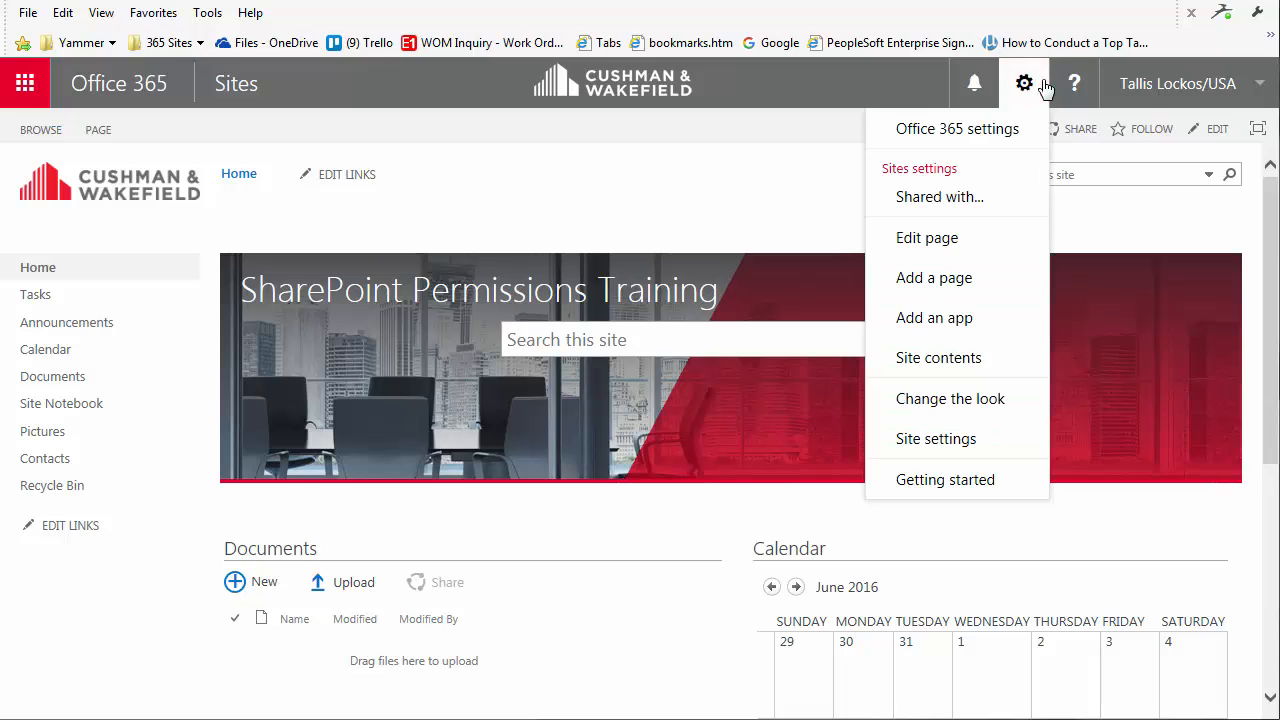
pyautogui.click(1004, 440)
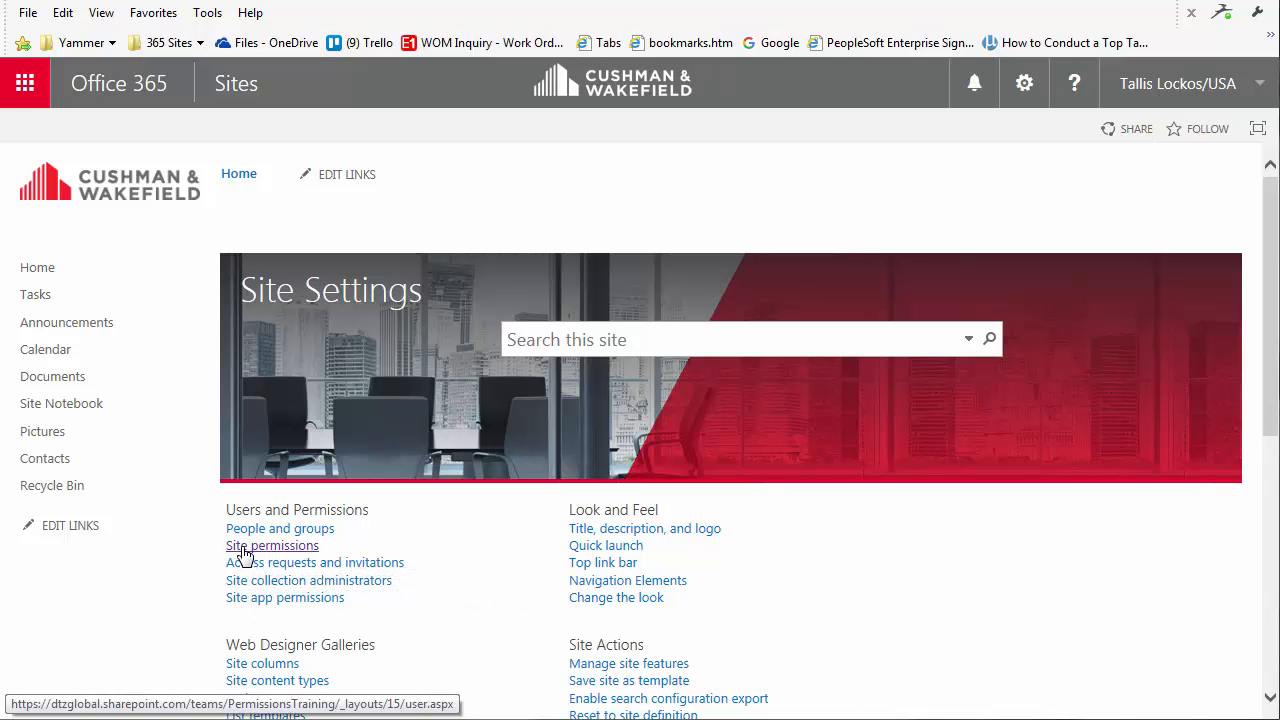
pyautogui.click(243, 549)
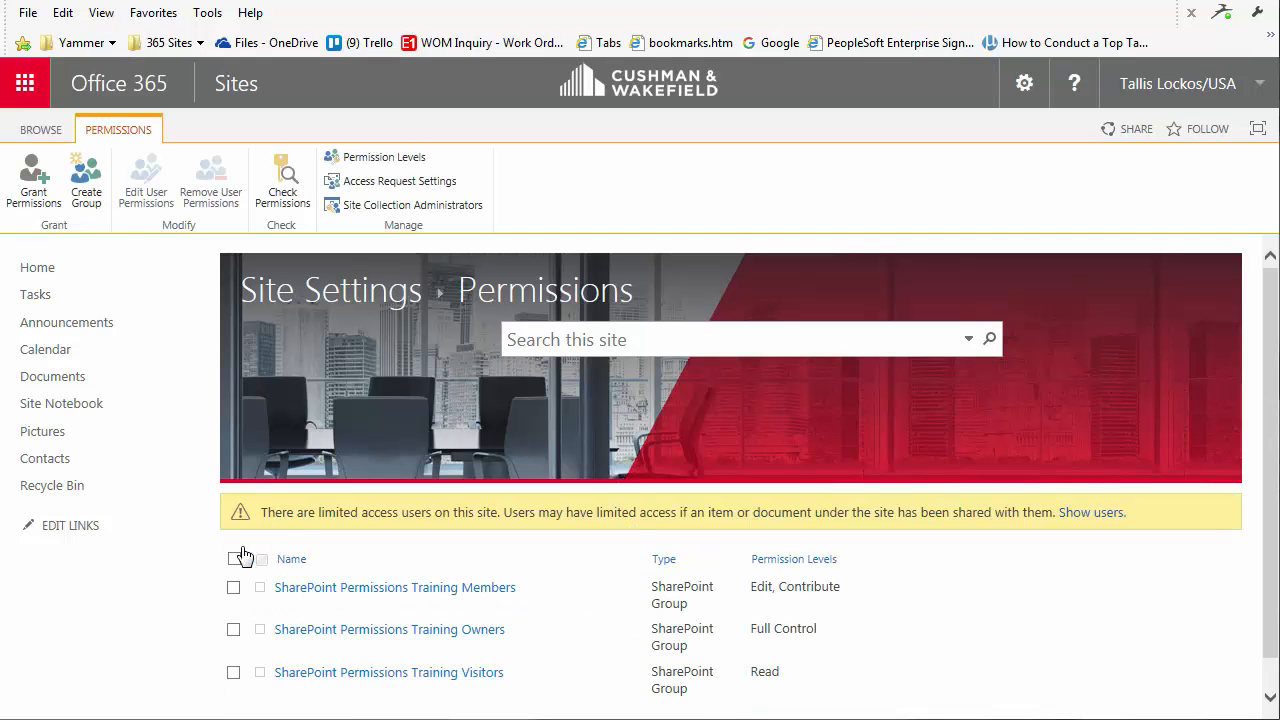
# - Start adding users to the SharePoint Permissions Training Members group and enter the first colleague's name as the invitee
pyautogui.moveTo(1275, 500); pyautogui.dragTo(1275, 538)
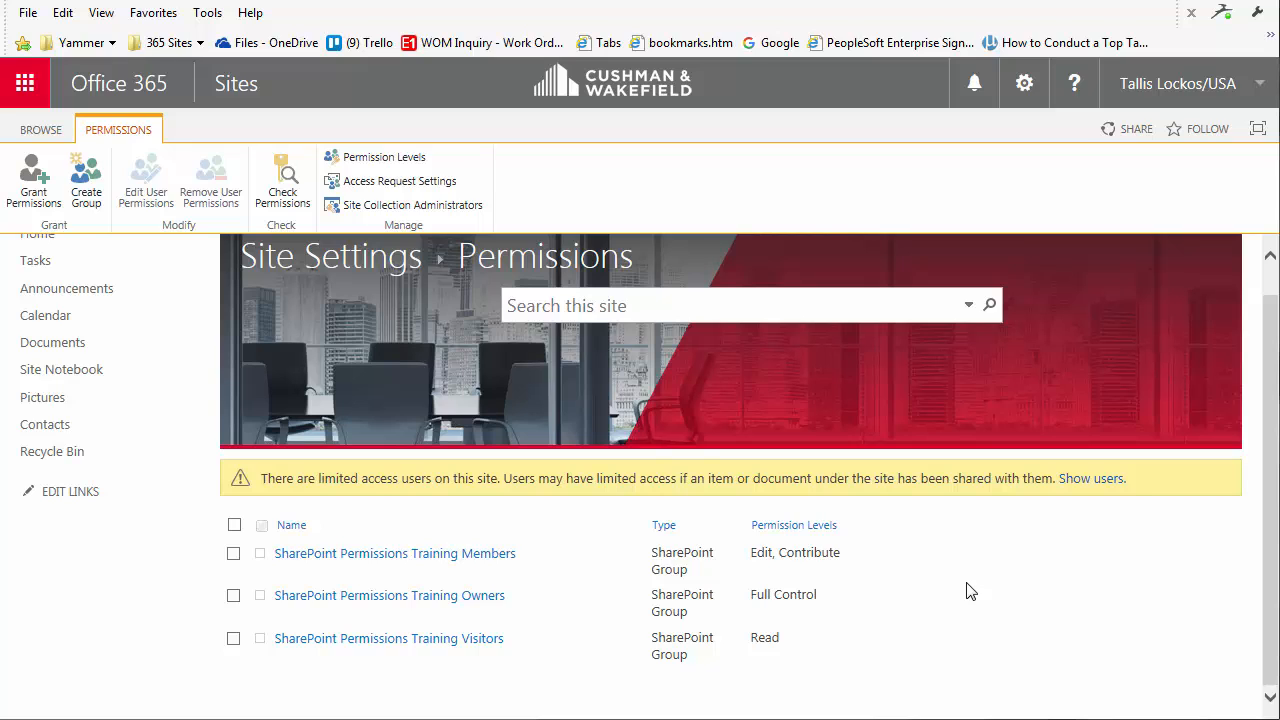
pyautogui.click(443, 556)
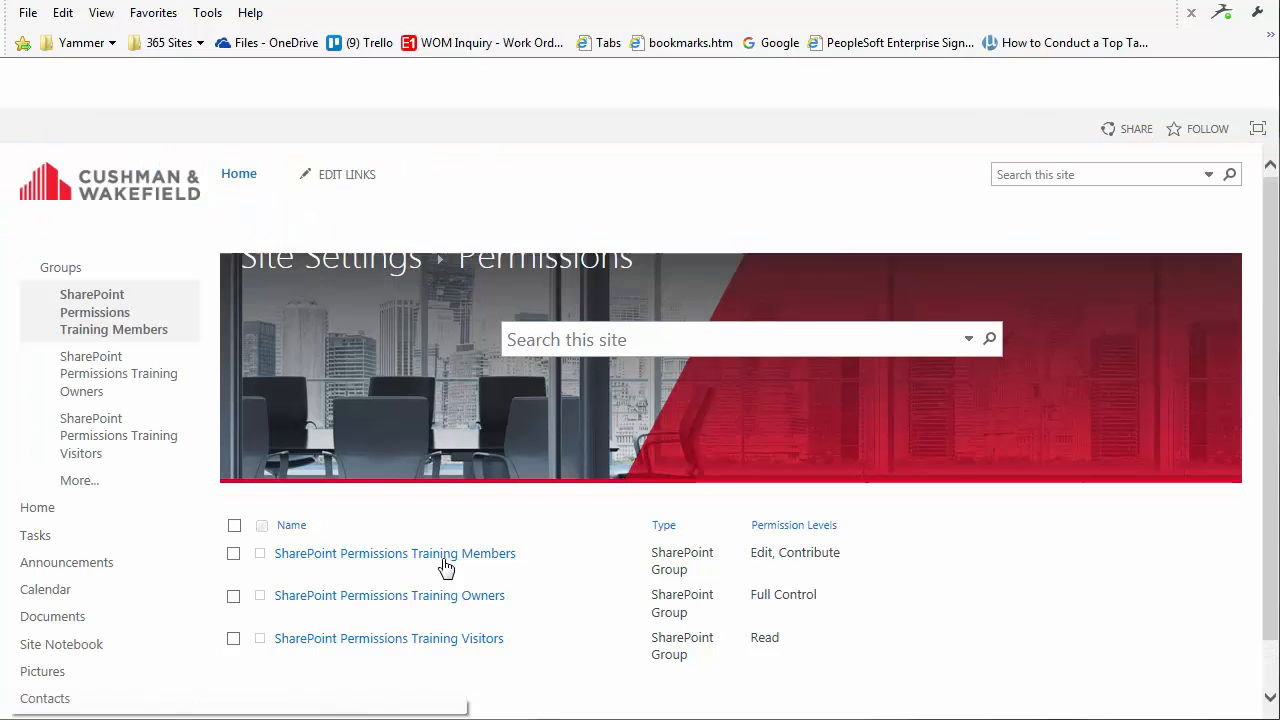
pyautogui.click(275, 521)
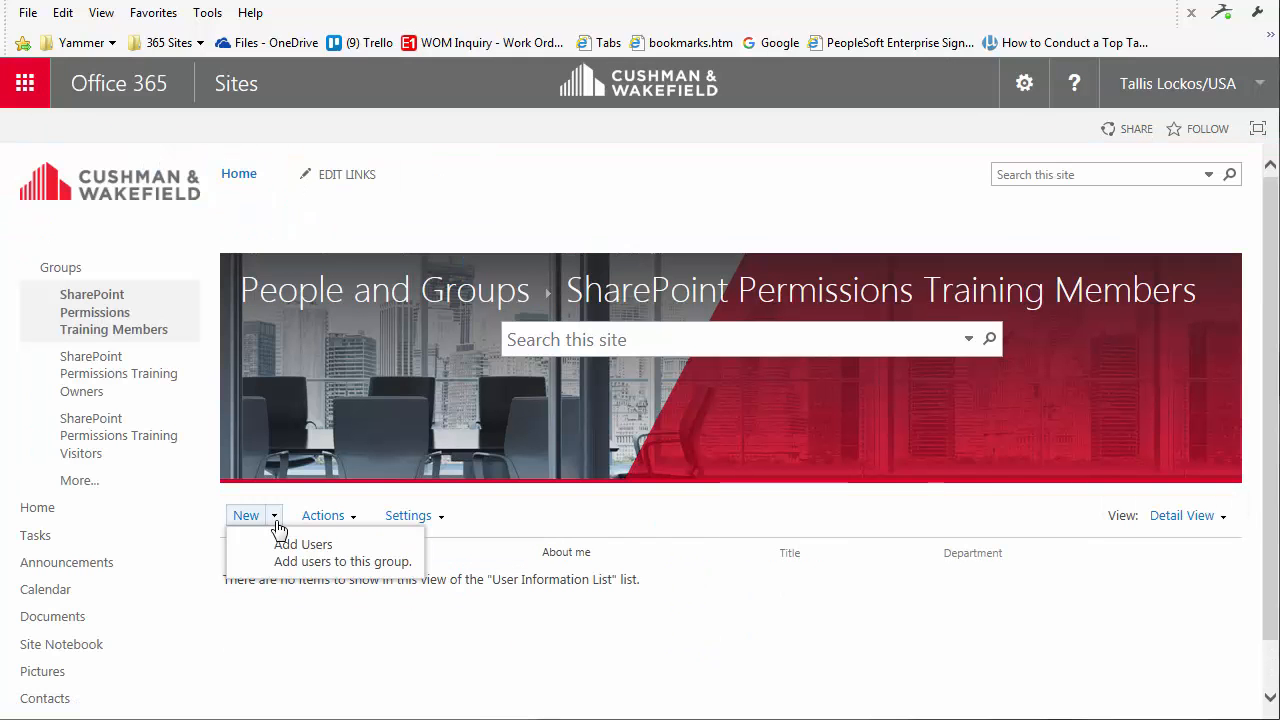
pyautogui.click(376, 553)
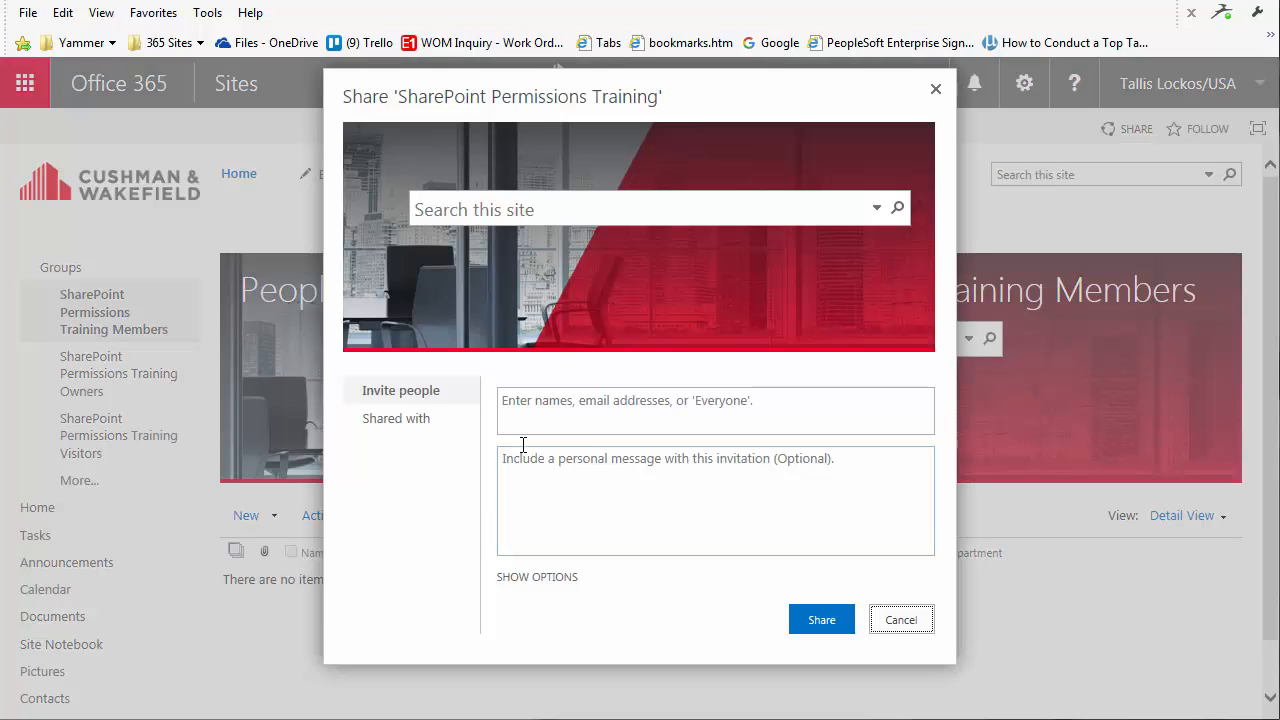
pyautogui.click(522, 407)
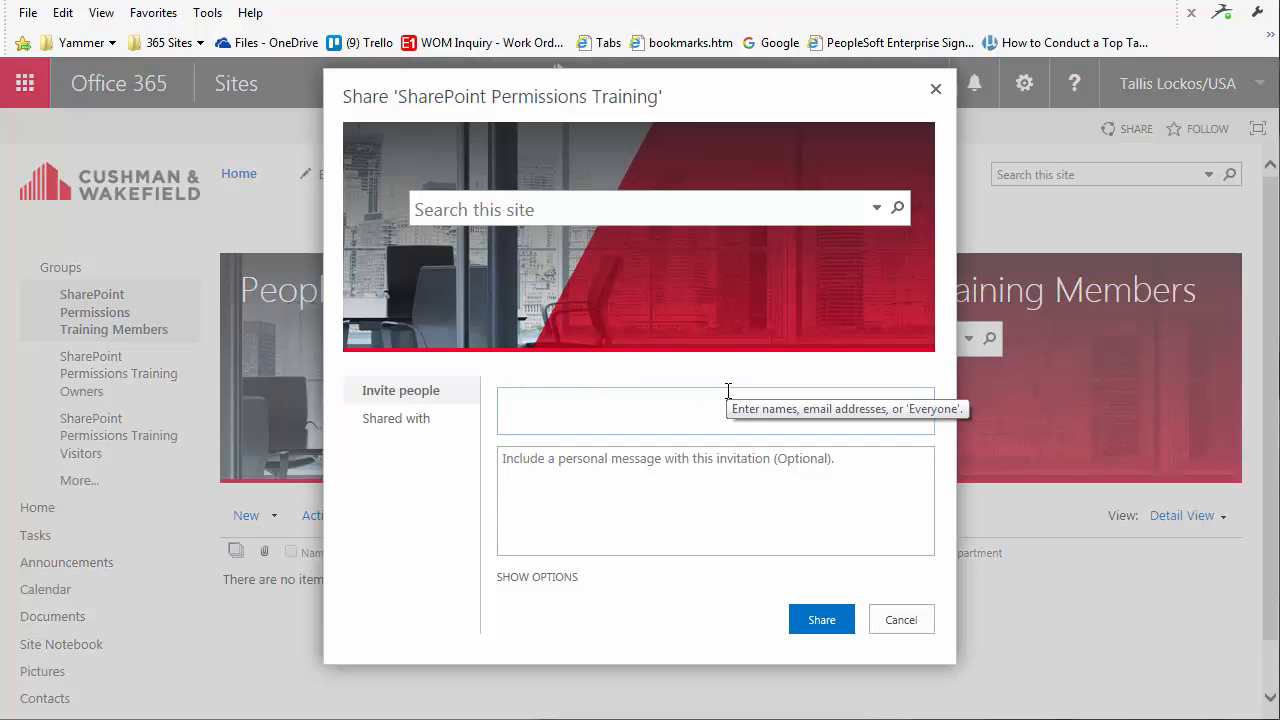
pyautogui.write('adam')
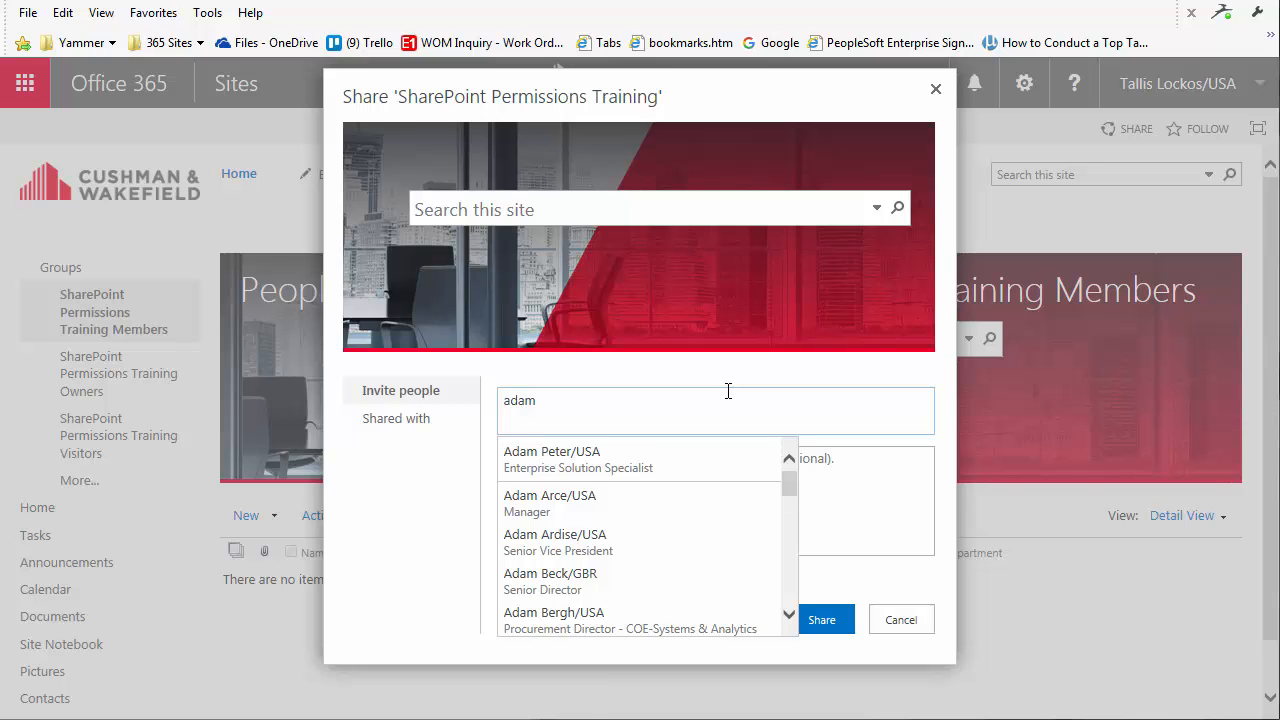
pyautogui.click(711, 464)
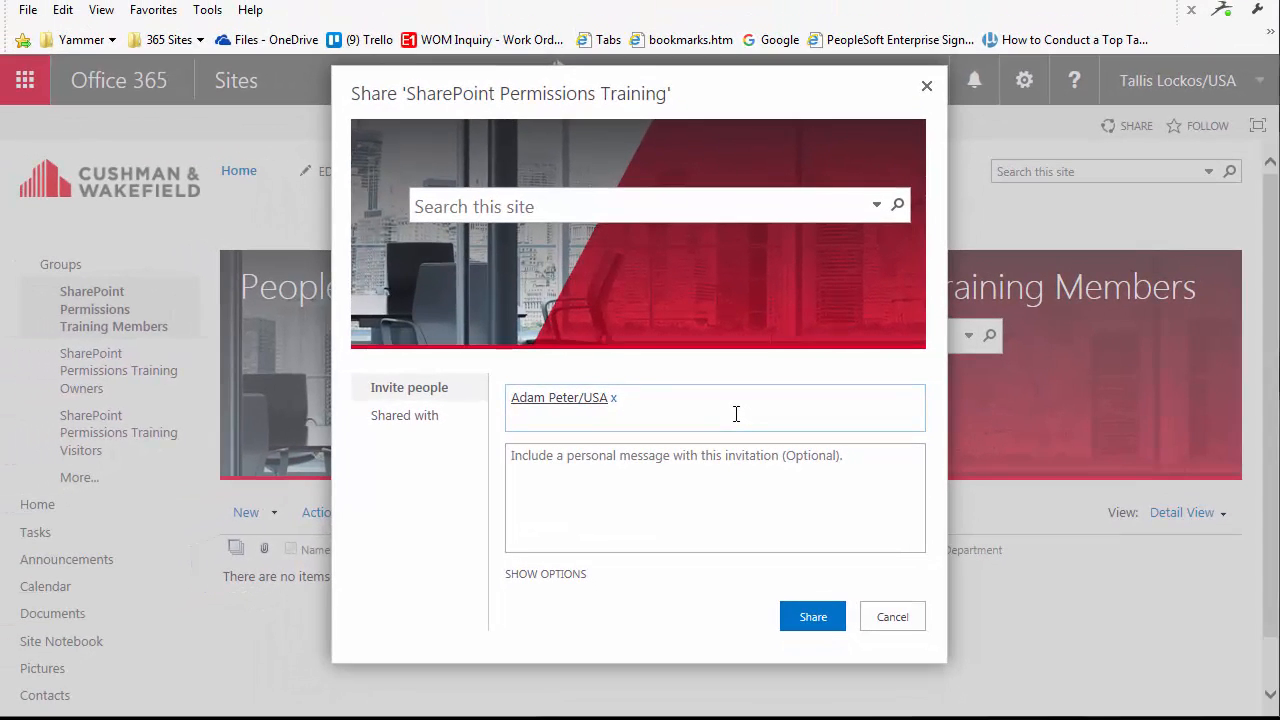
# - Show the sharing options, leave the email invitation enabled, and share the site with the invitee
pyautogui.click(527, 575)
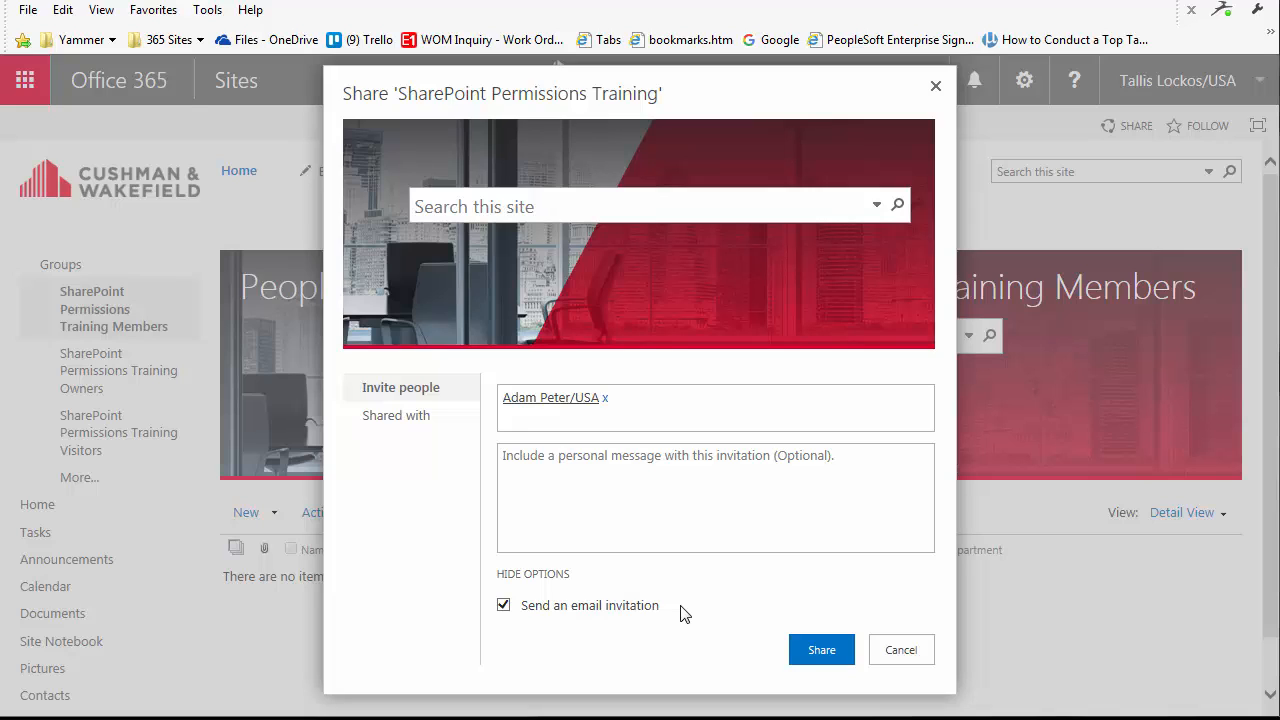
pyautogui.click(503, 607)
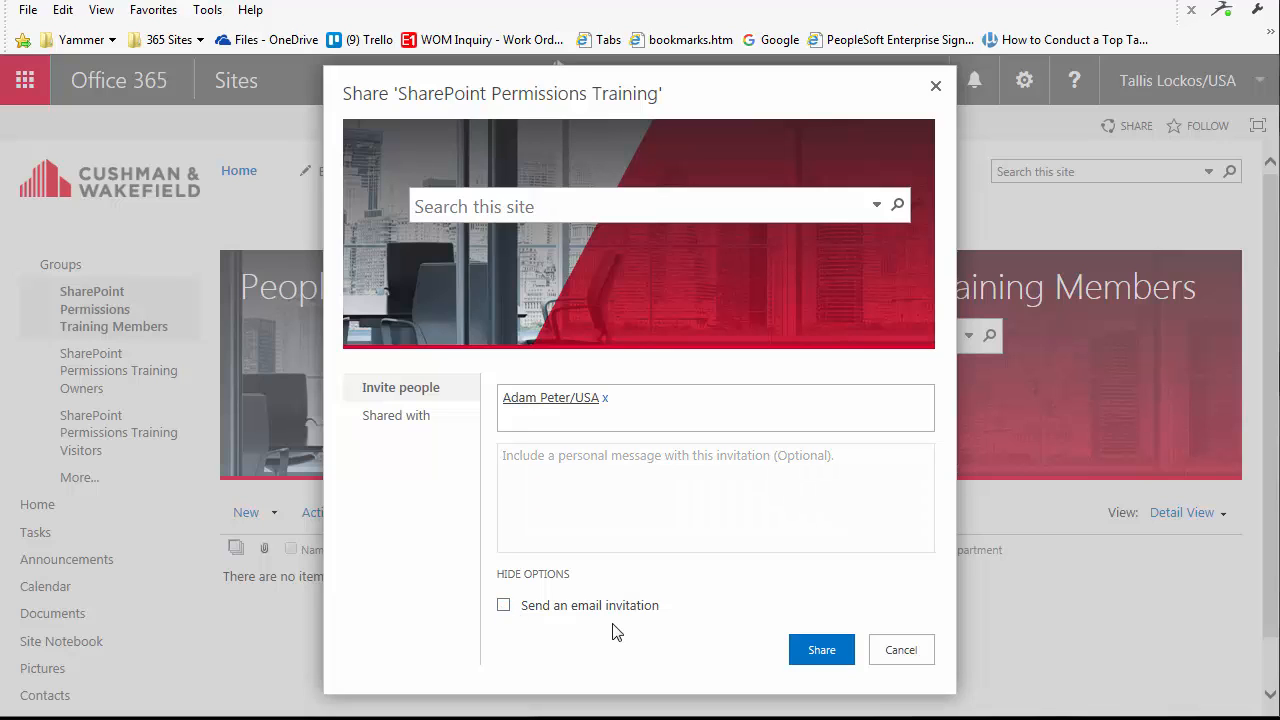
pyautogui.click(503, 606)
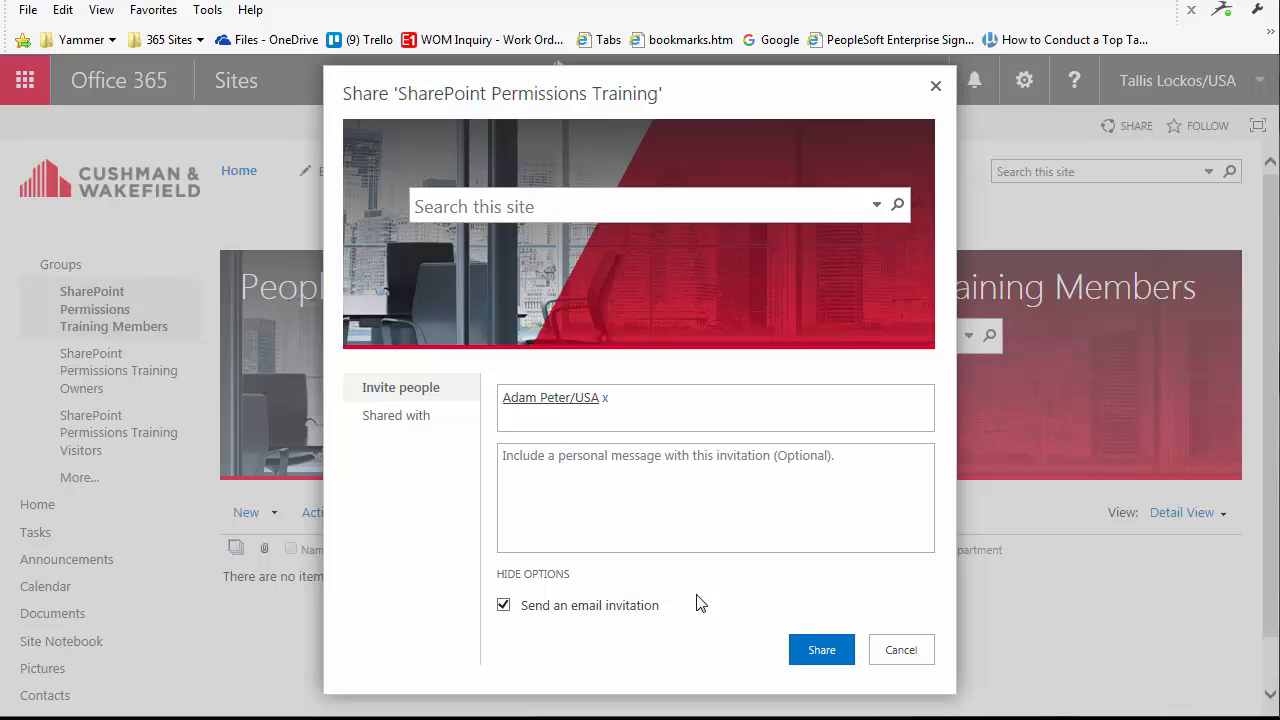
pyautogui.click(800, 650)
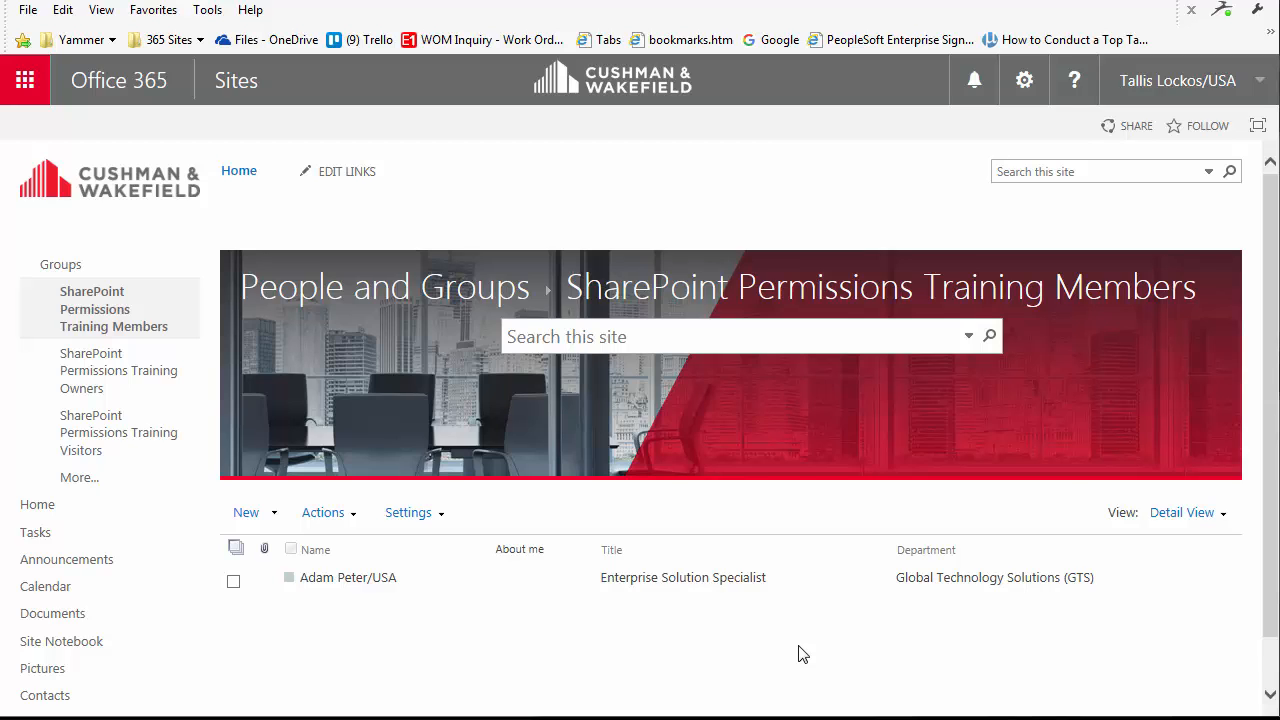
# - Return from the Members group to the site permissions page through the site settings
pyautogui.click(1024, 80)
pyautogui.click(994, 410)
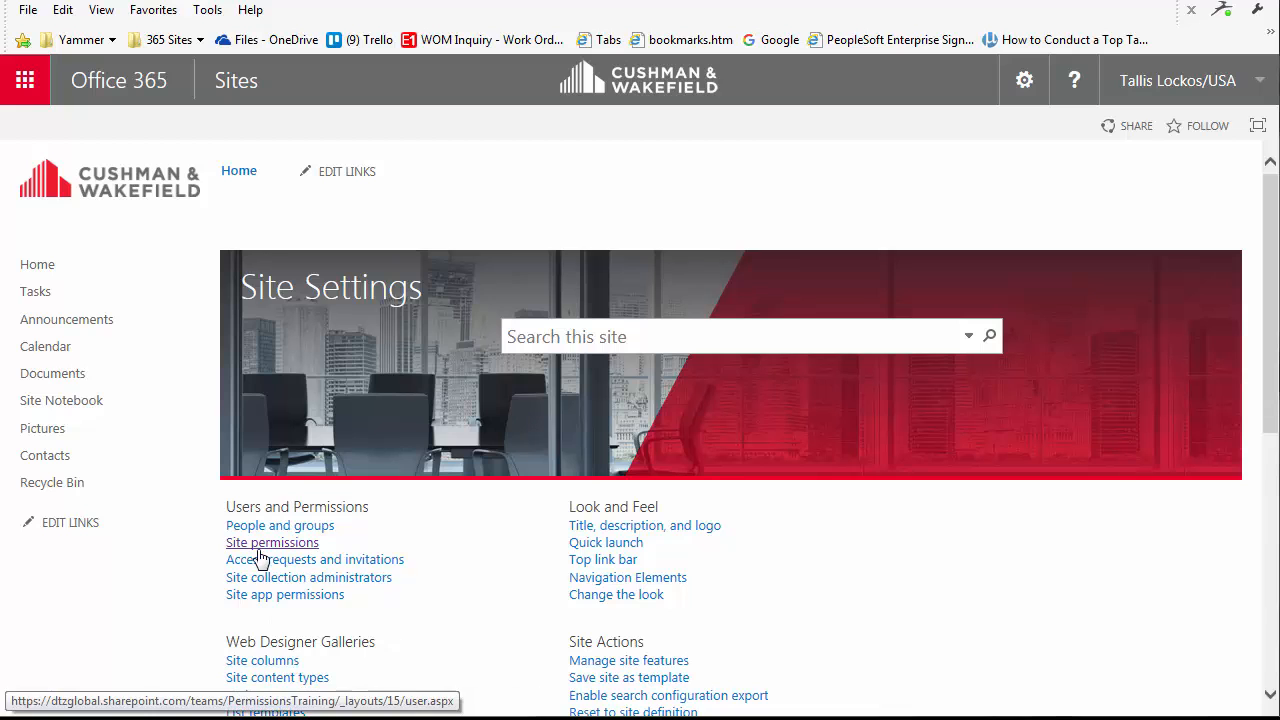
pyautogui.click(261, 543)
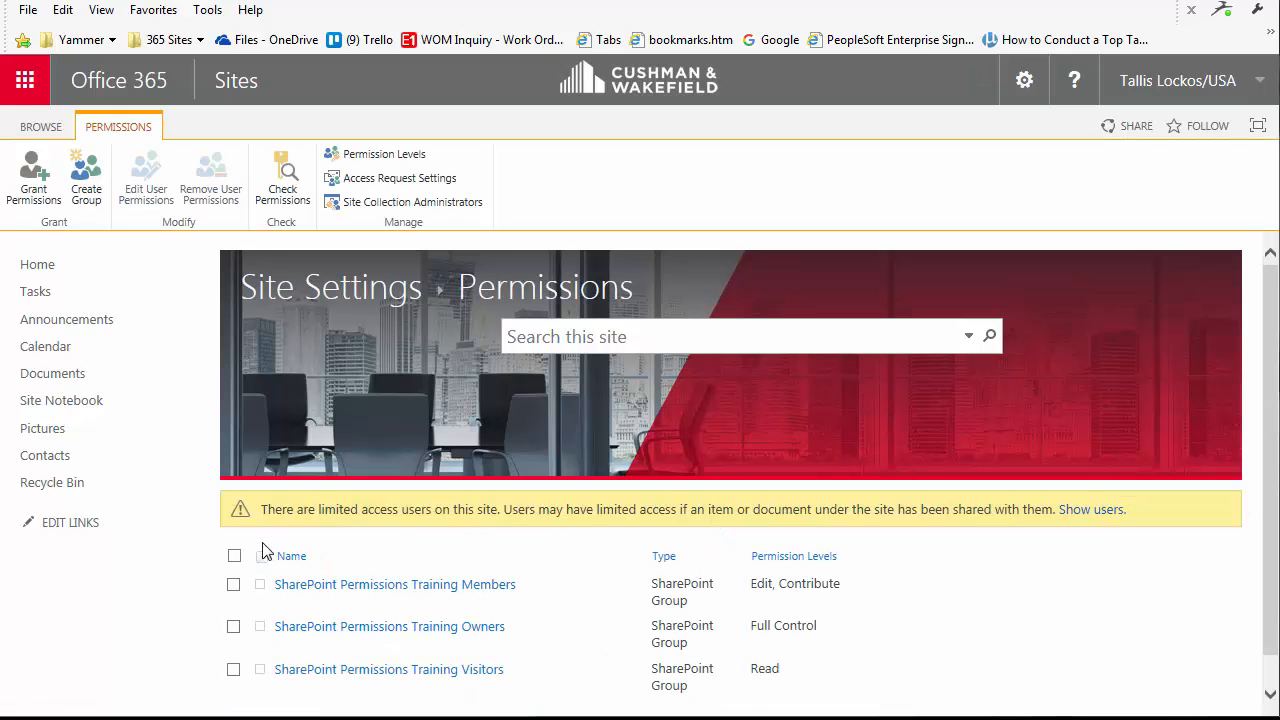
# - Start granting permissions directly on the site and enter the second colleague's name as the invitee
pyautogui.click(33, 190)
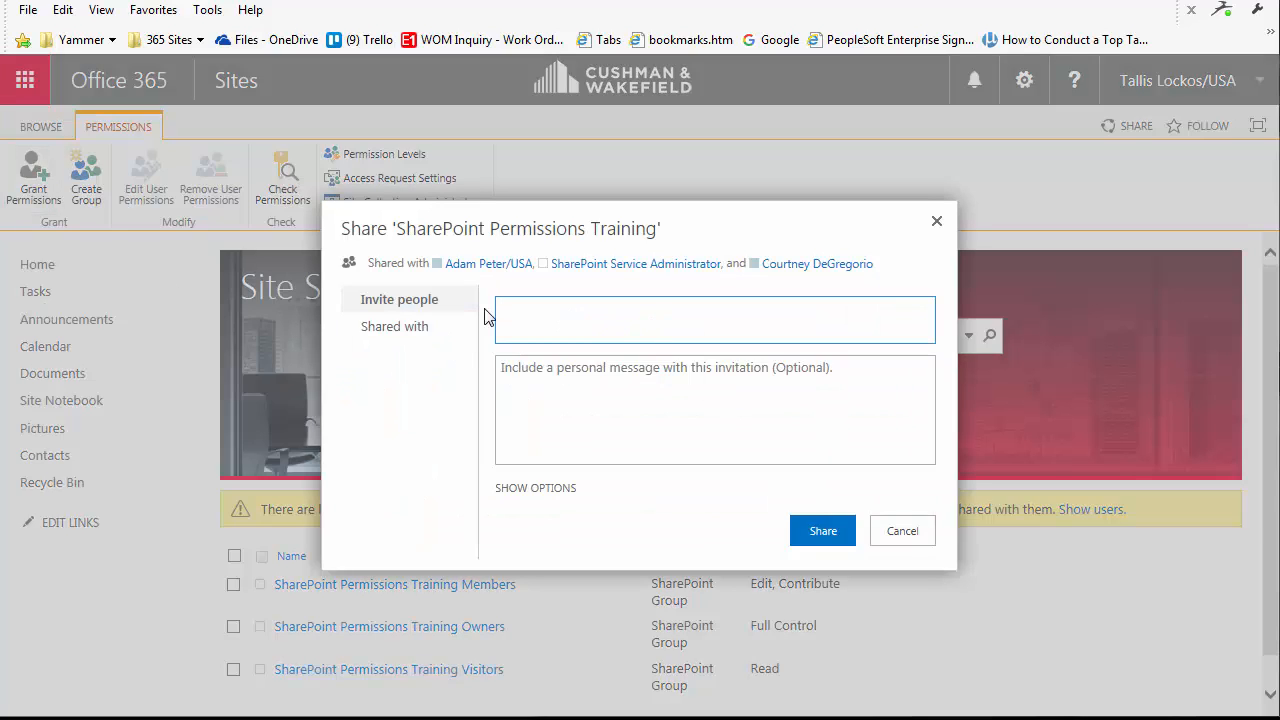
pyautogui.click(562, 332)
pyautogui.write('matt')
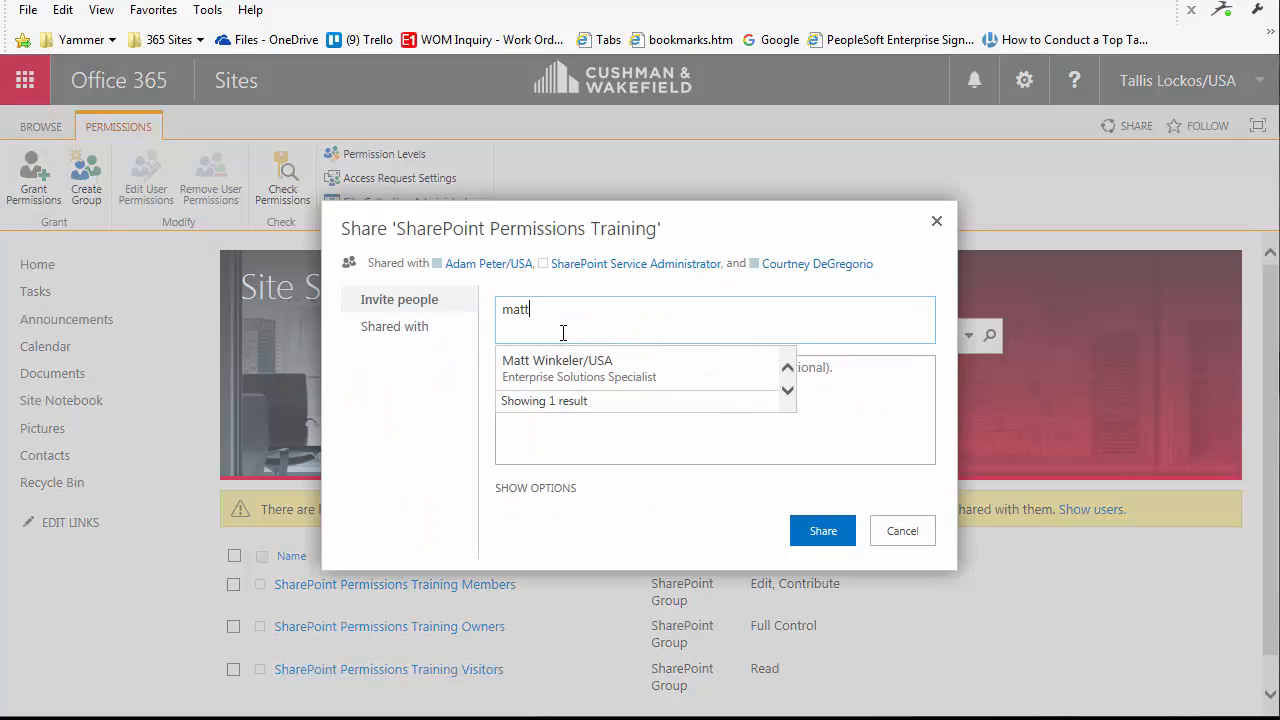
pyautogui.click(571, 370)
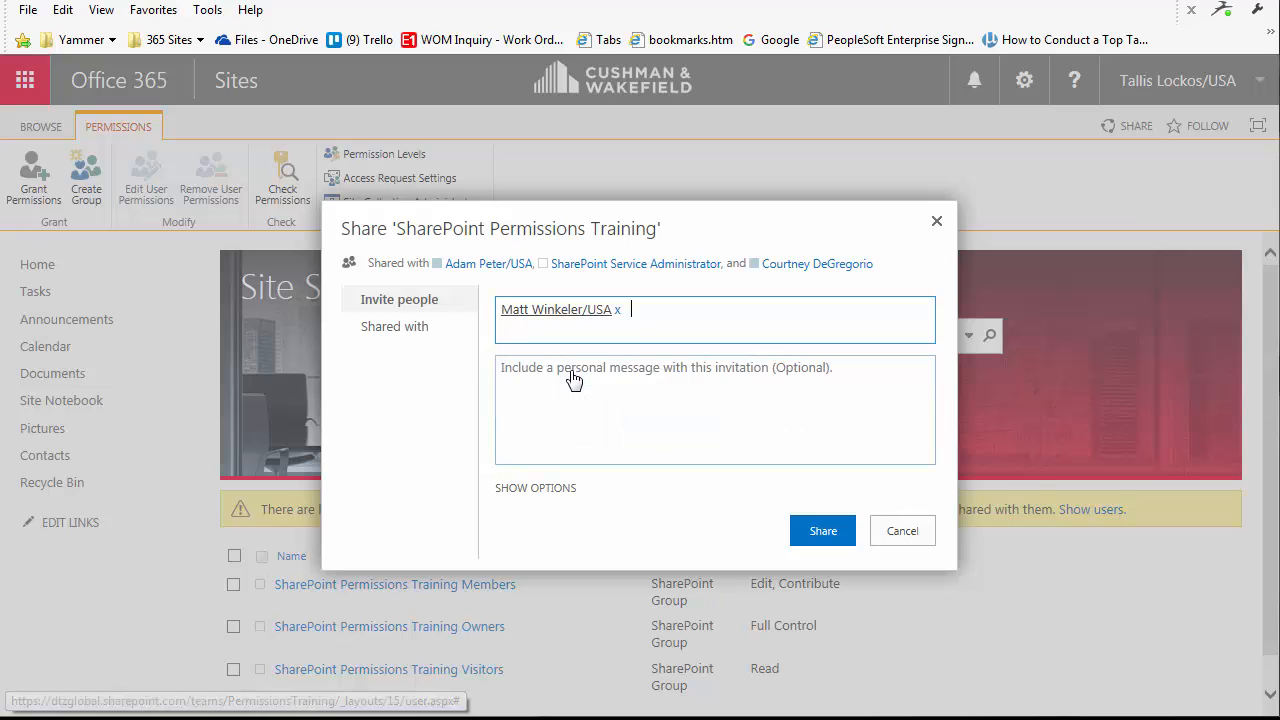
# - Turn off the email invitation, set the permission level to Full Control, and share the site with the invitee
pyautogui.click(533, 490)
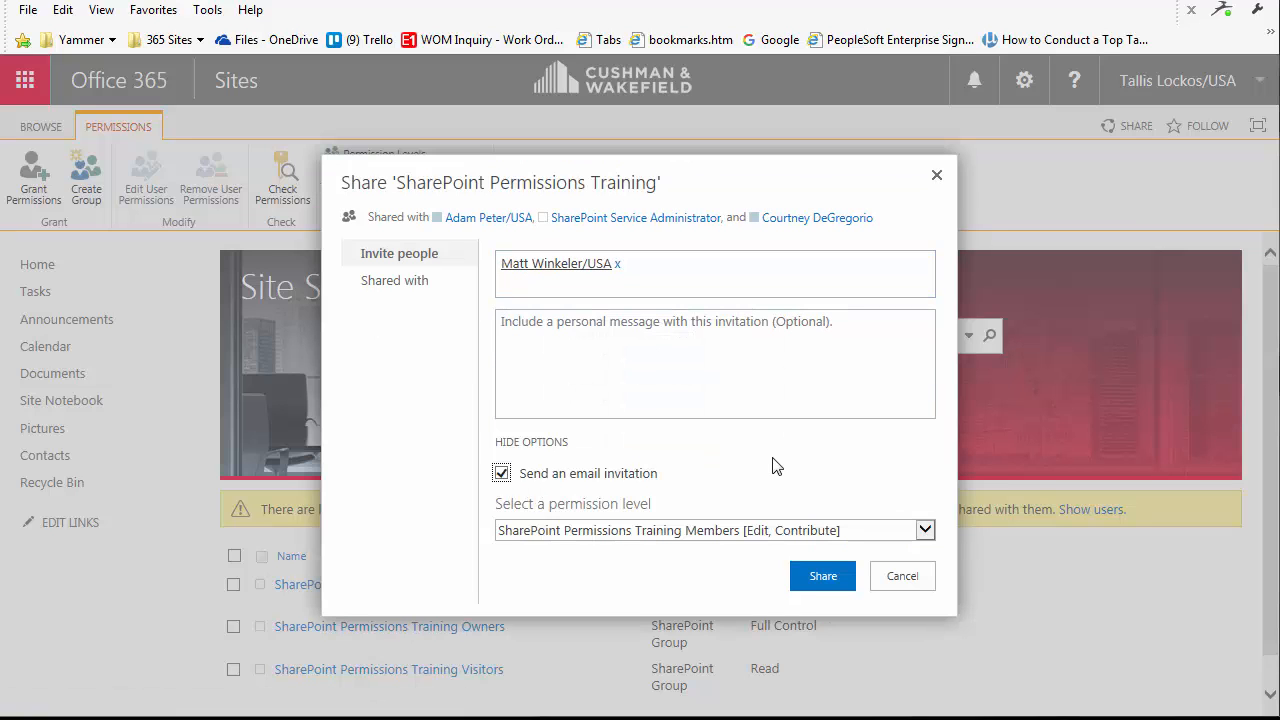
pyautogui.click(503, 474)
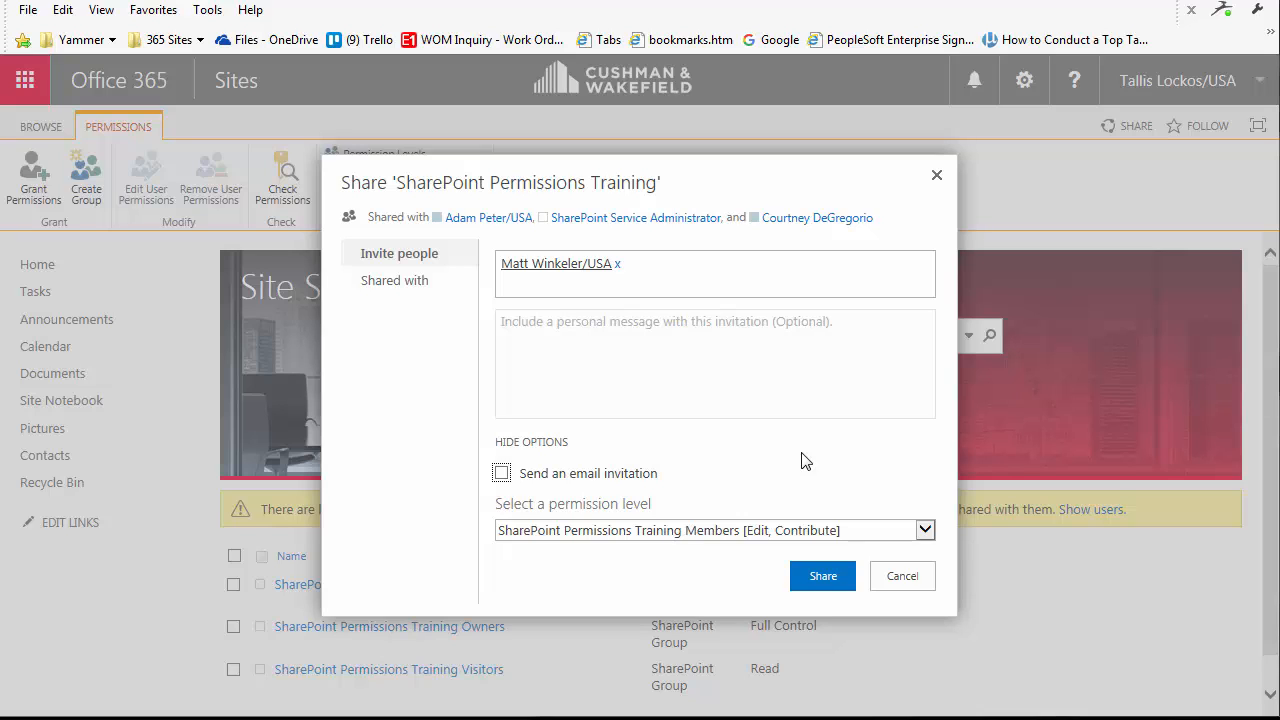
pyautogui.click(925, 531)
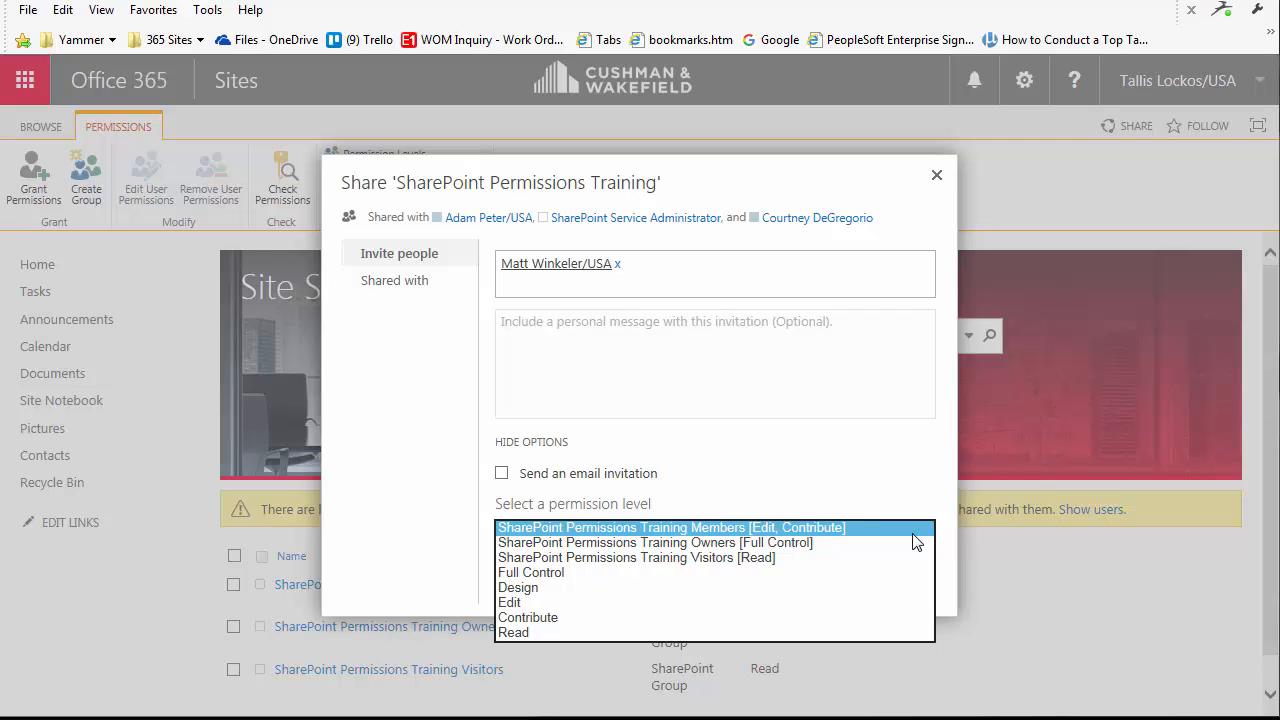
pyautogui.click(555, 574)
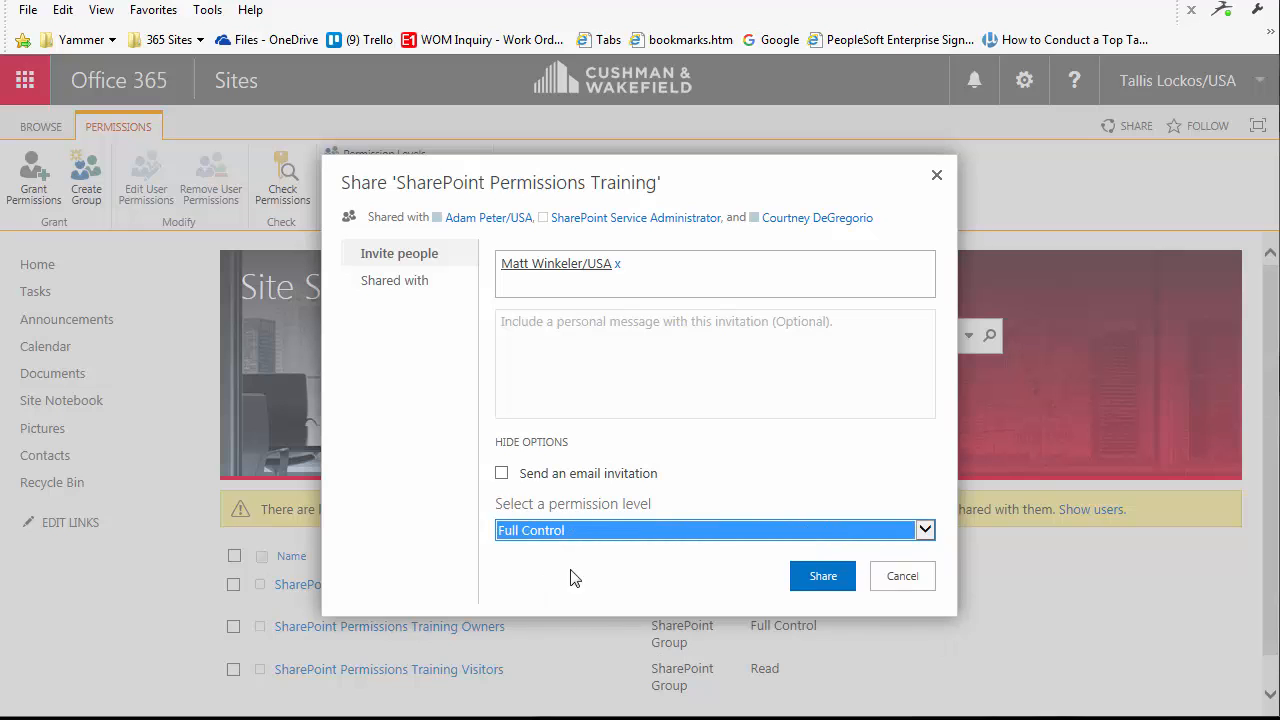
pyautogui.click(822, 577)
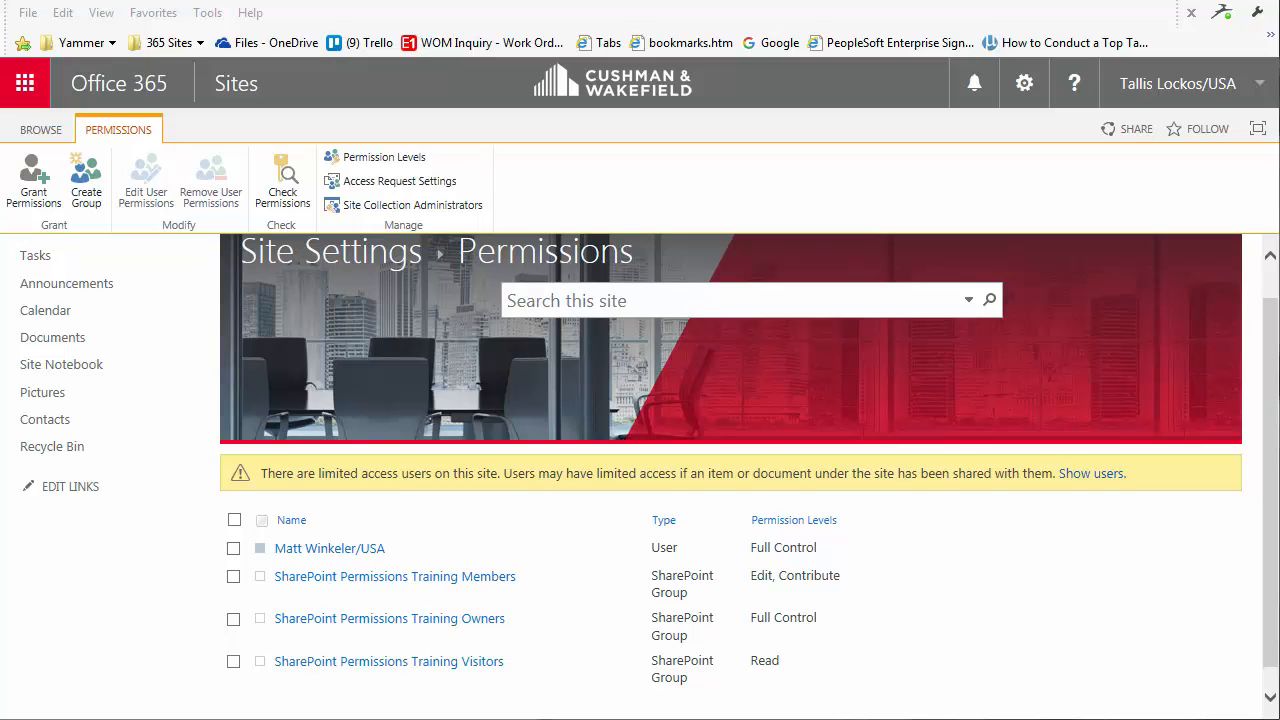
# - Open a new permission grant for the site and examine the groups and permission levels it offers
pyautogui.scroll(1, 985, 560)
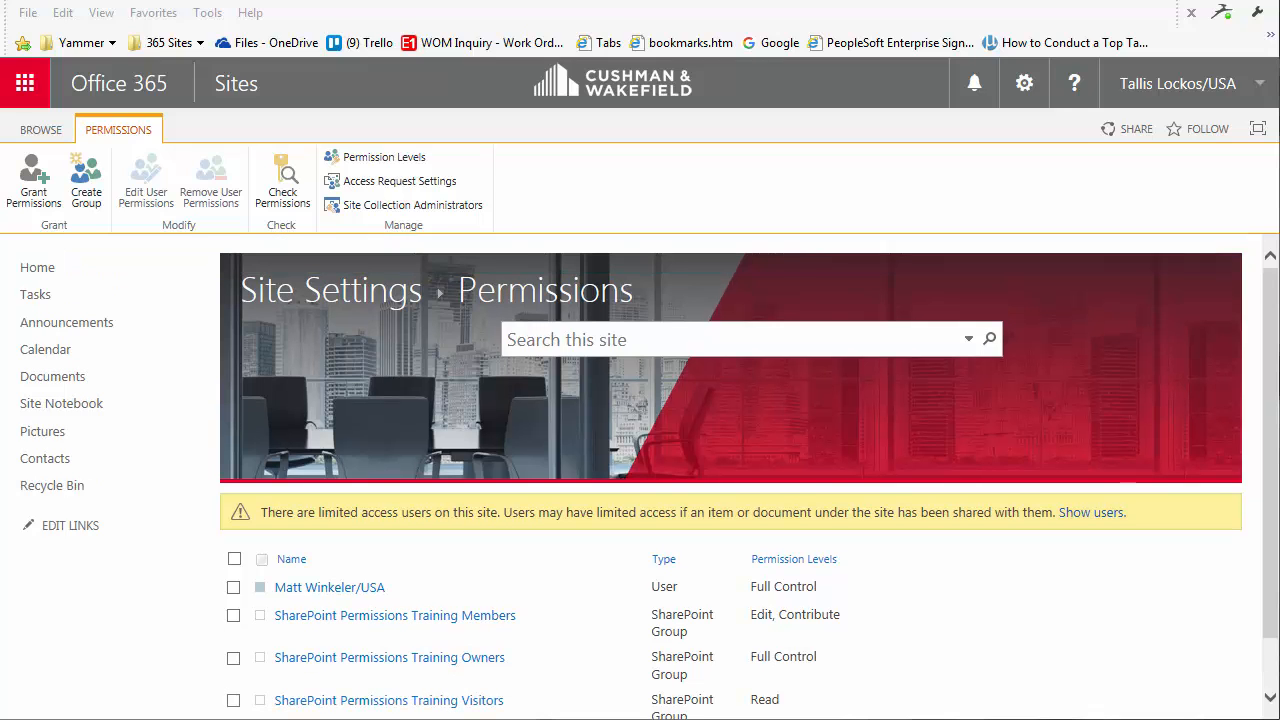
pyautogui.click(33, 194)
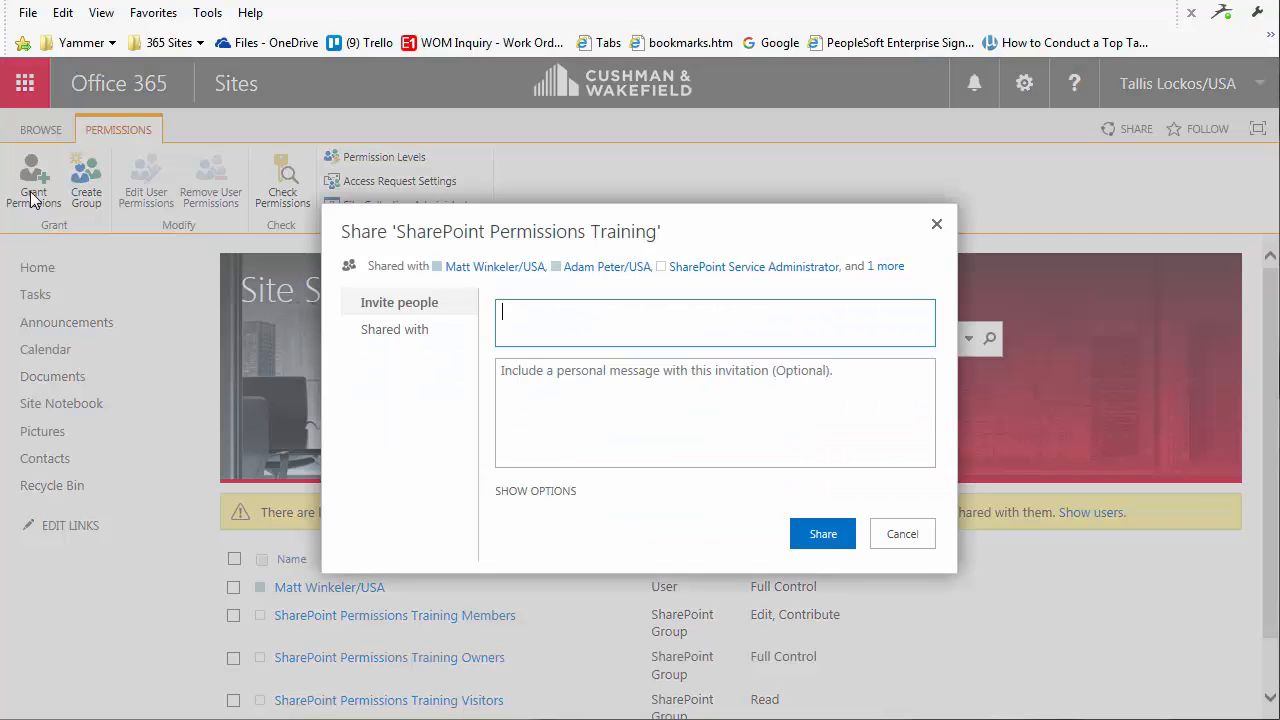
pyautogui.click(512, 491)
pyautogui.click(925, 537)
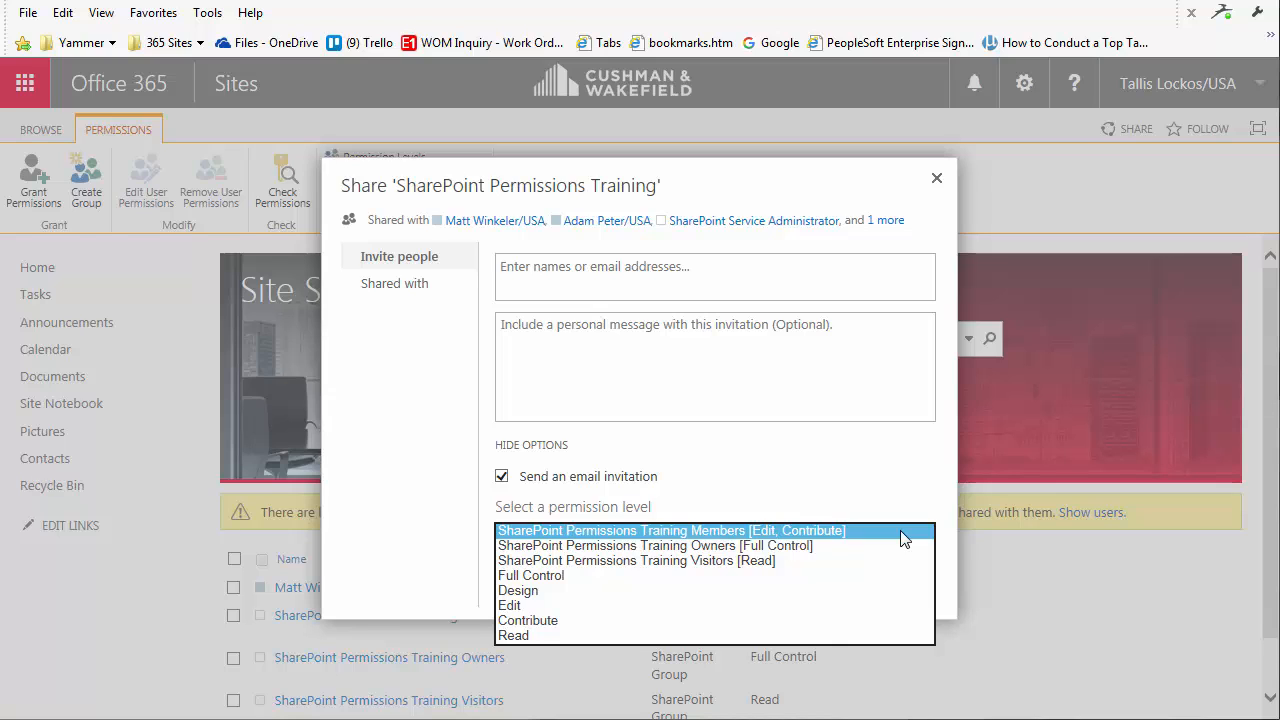
pyautogui.click(913, 478)
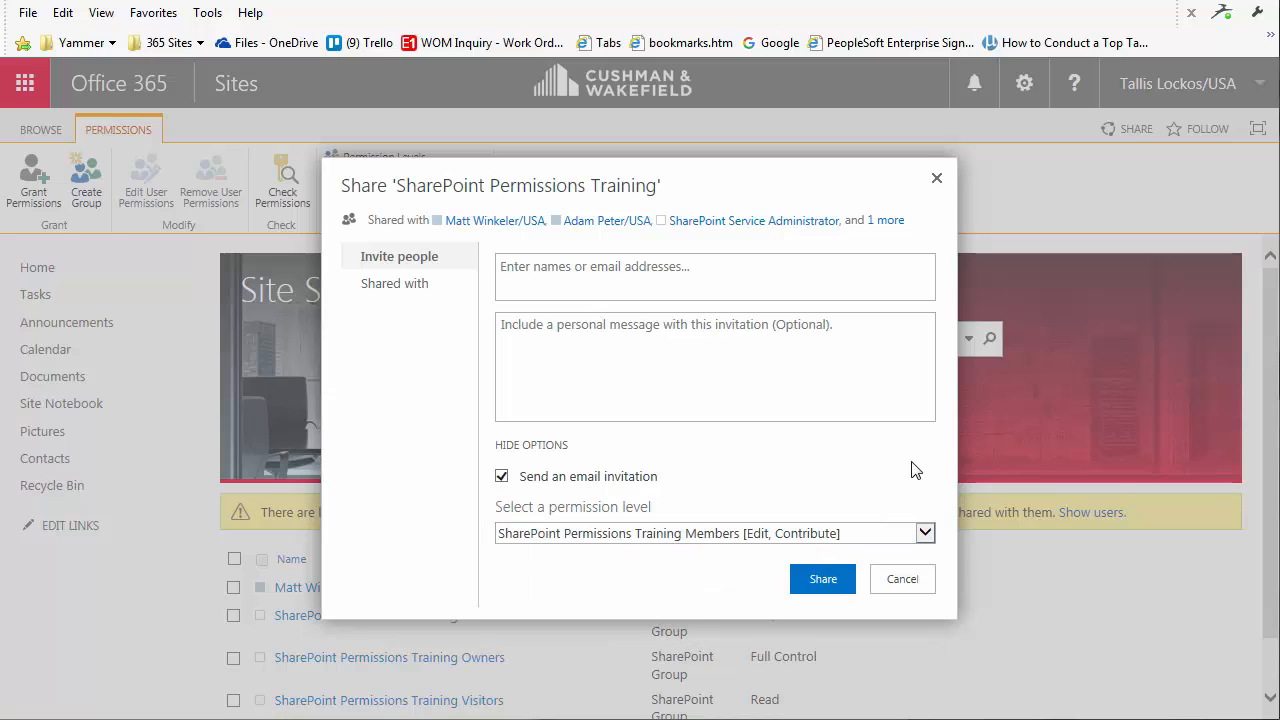